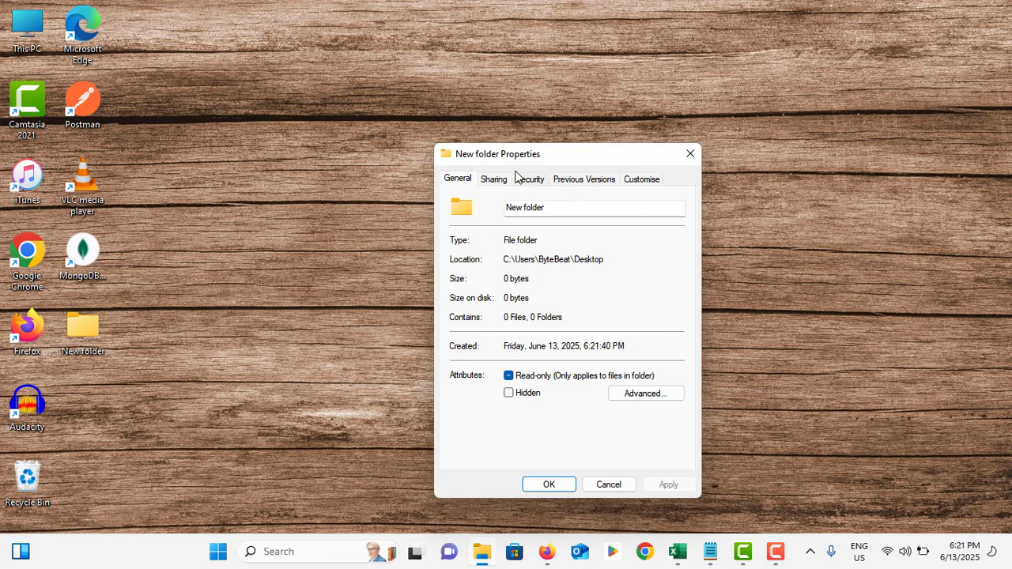
# - Open the permissions of New folder for editing with the ByteBeat account selected
pyautogui.click(528, 181)
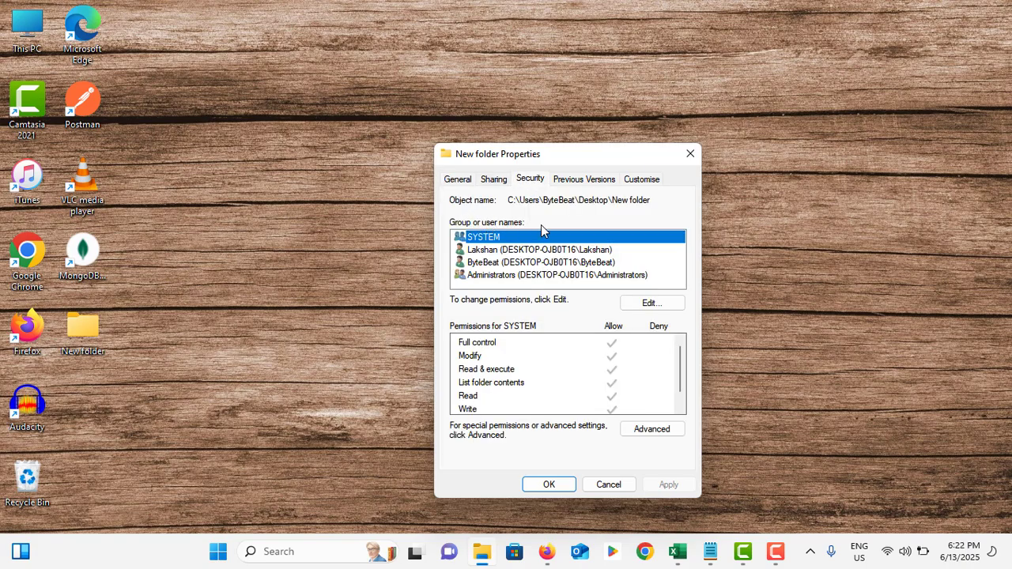
pyautogui.click(490, 263)
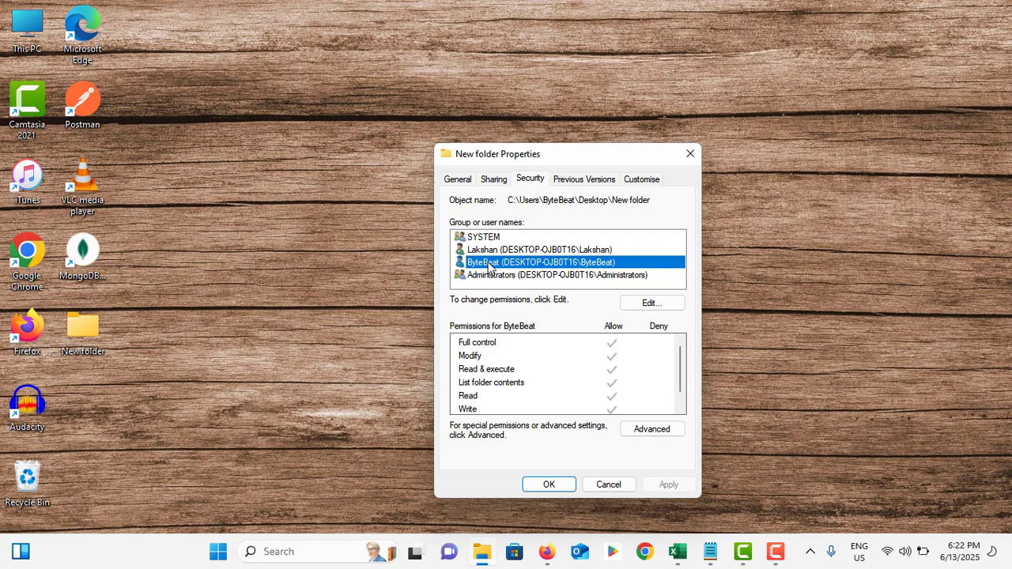
pyautogui.click(647, 304)
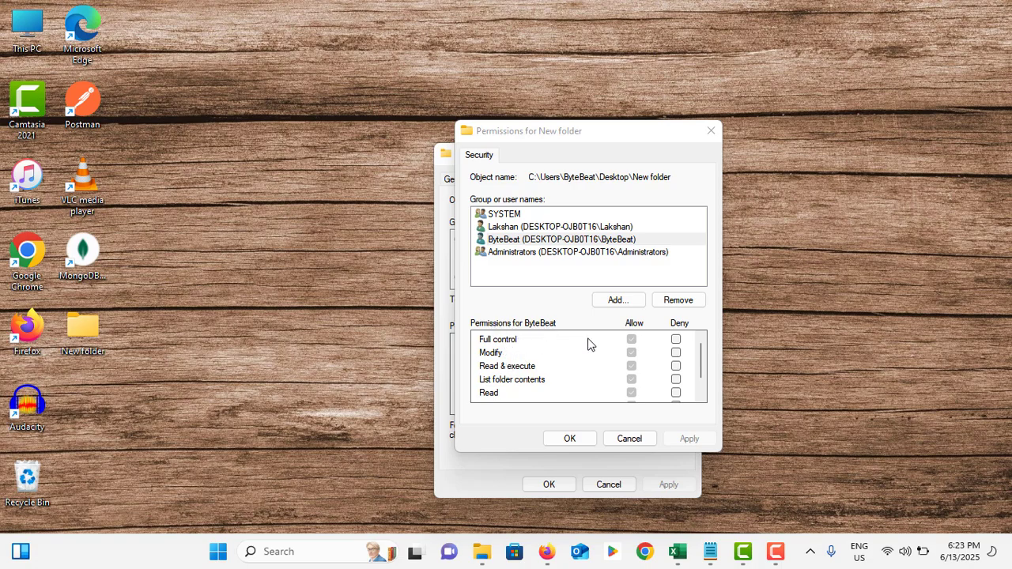
# - Toggle Deny on Full control for ByteBeat, clear every Deny entry through Write, and confirm the permissions and folder properties
pyautogui.click(675, 339)
pyautogui.click(675, 339)
pyautogui.click(675, 352)
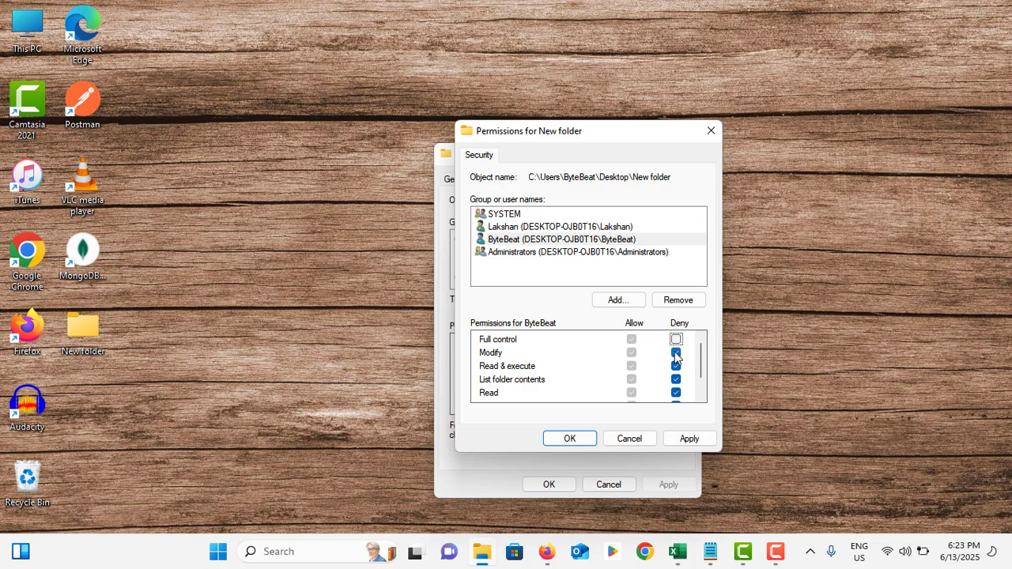
pyautogui.click(675, 366)
pyautogui.click(675, 379)
pyautogui.click(676, 393)
pyautogui.scroll(-1, 676, 388)
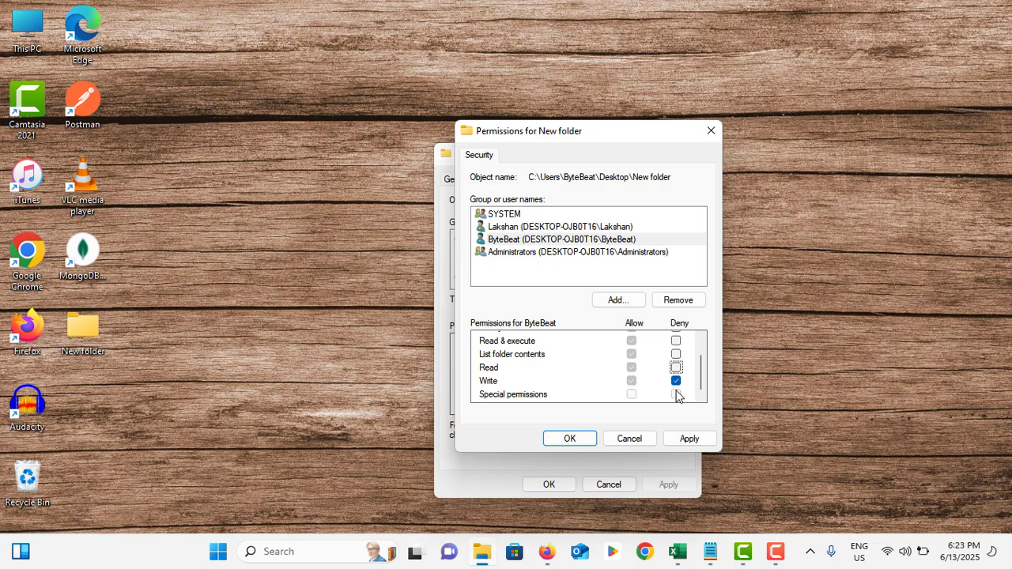
pyautogui.click(676, 379)
pyautogui.scroll(1, 676, 388)
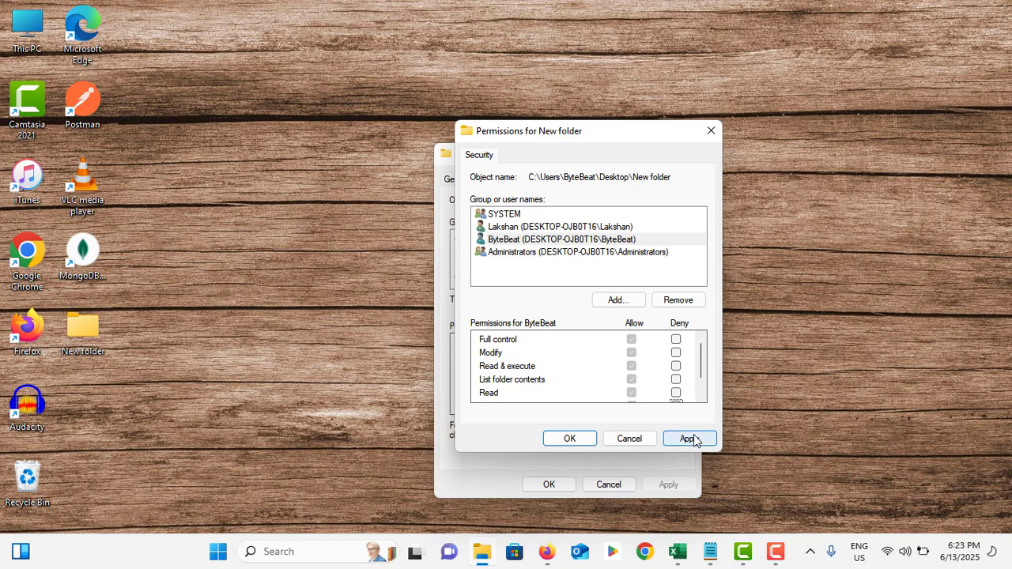
pyautogui.click(631, 343)
pyautogui.click(570, 437)
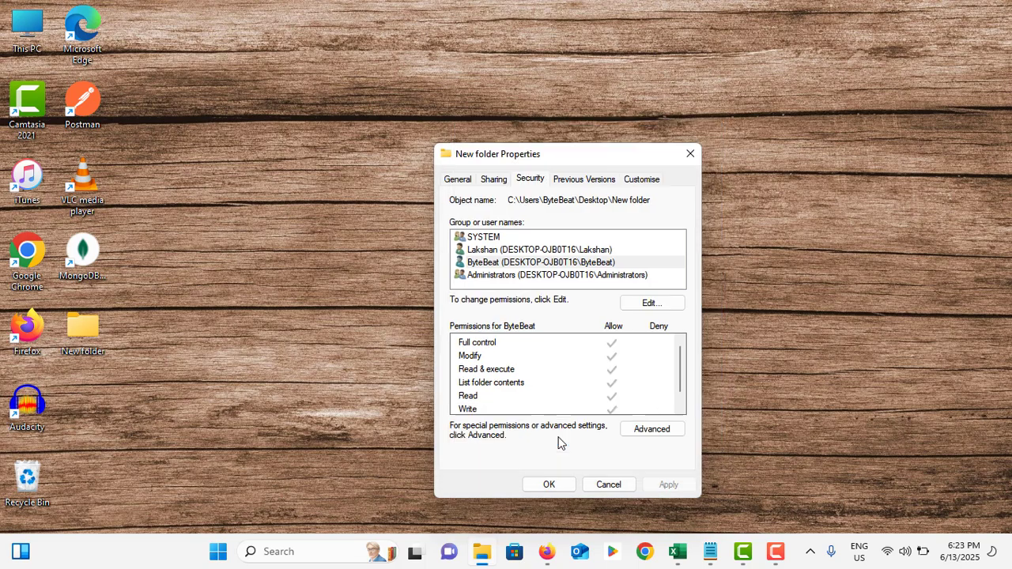
pyautogui.click(570, 484)
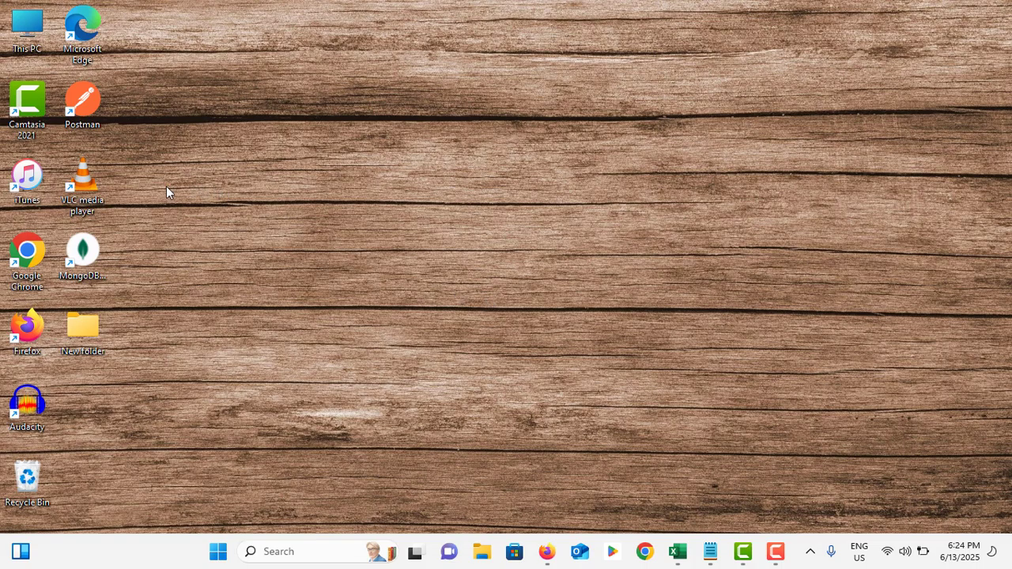
# - Open the VLC media player shortcut's properties and inspect its target path
pyautogui.rightClick(88, 179)
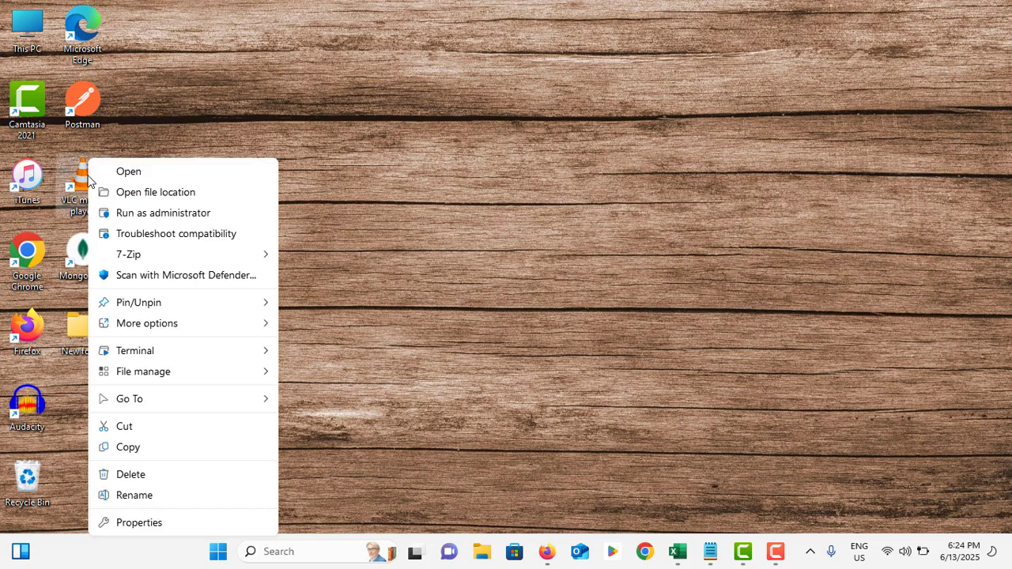
pyautogui.click(136, 521)
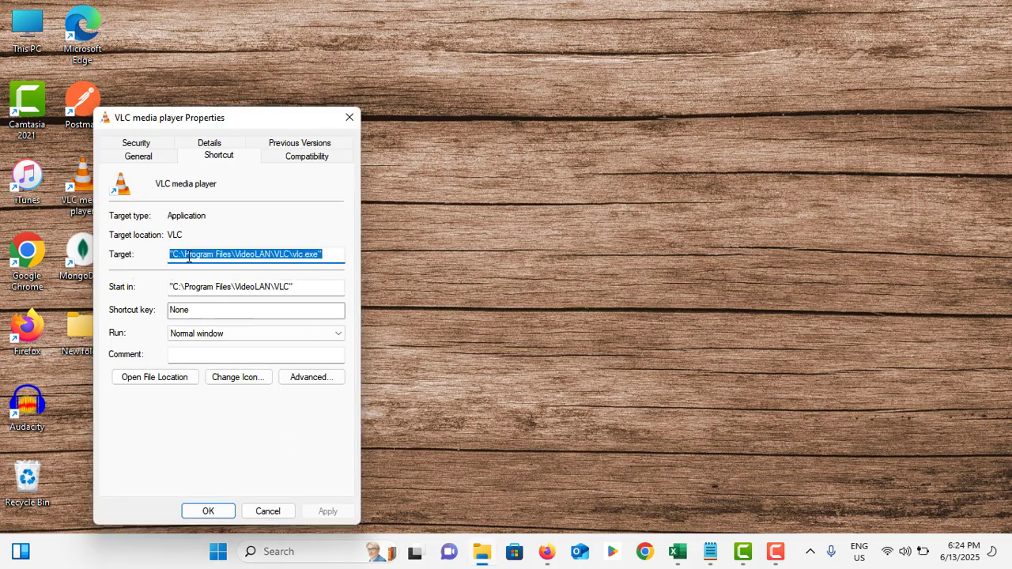
pyautogui.click(306, 255)
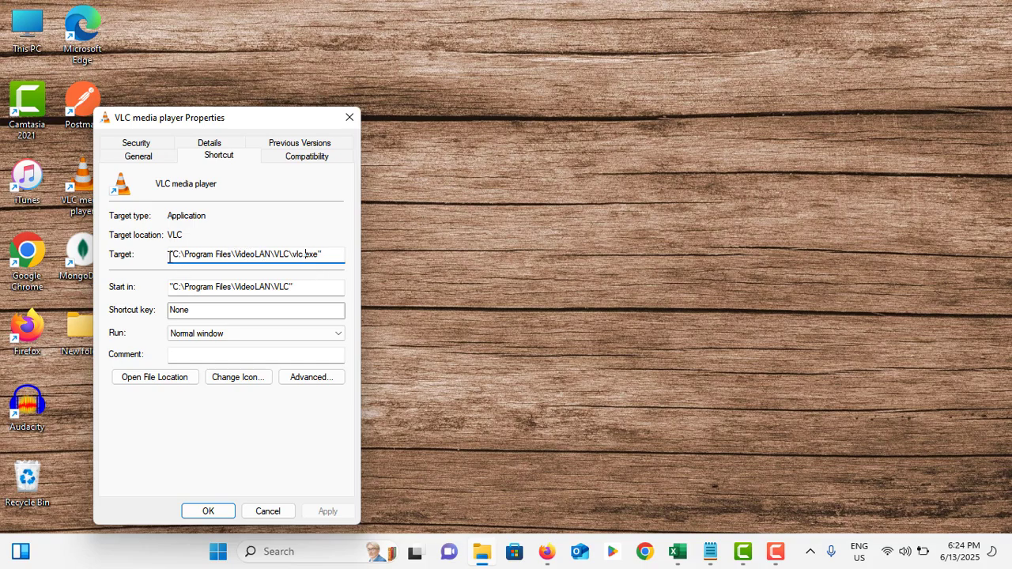
# - Browse to C:\Program Files\VideoLAN\VLC and select the vlc application to check it against the shortcut's target
pyautogui.doubleClick(27, 30)
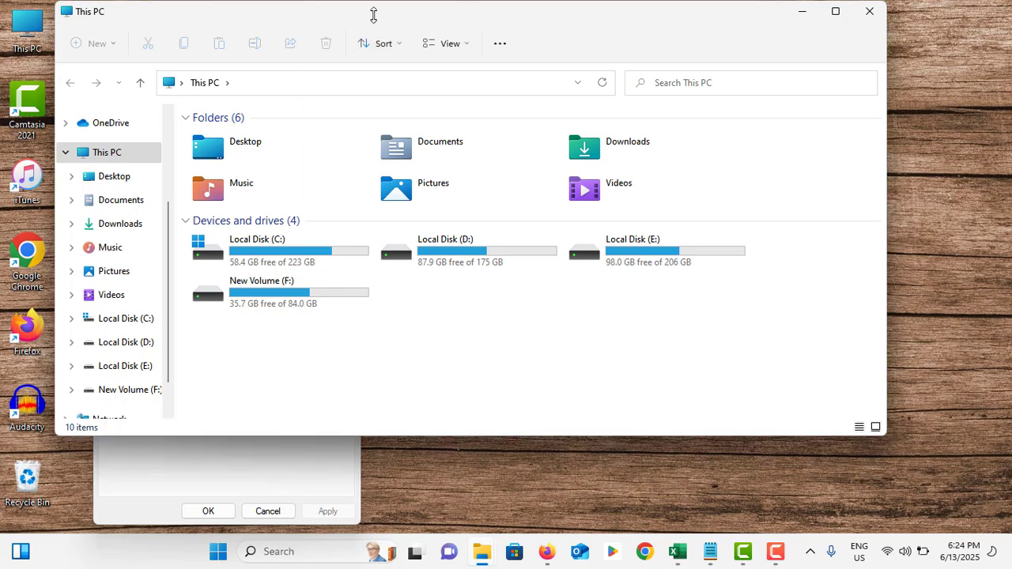
pyautogui.moveTo(373, 16); pyautogui.dragTo(756, 55)
pyautogui.doubleClick(609, 297)
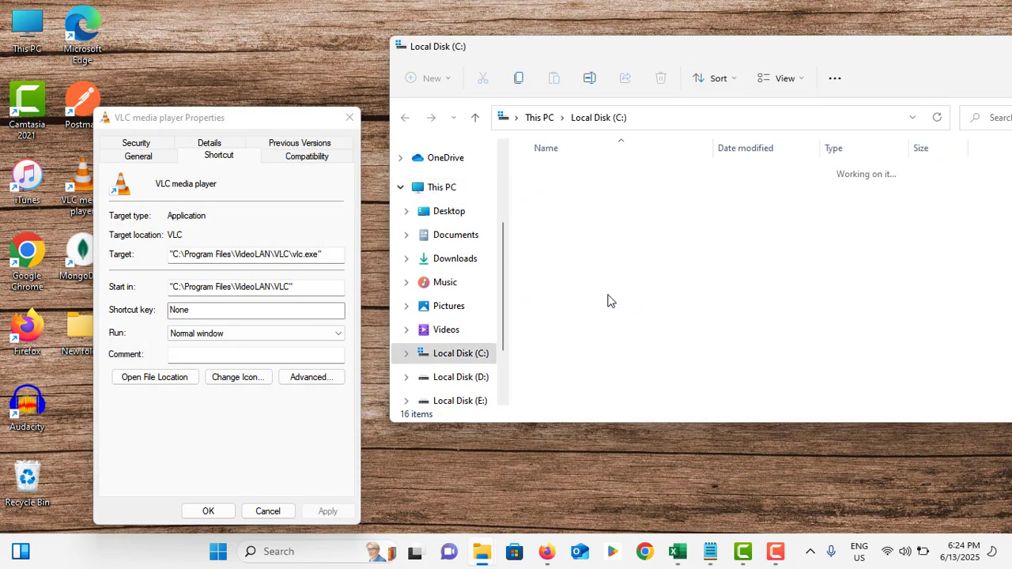
pyautogui.doubleClick(564, 381)
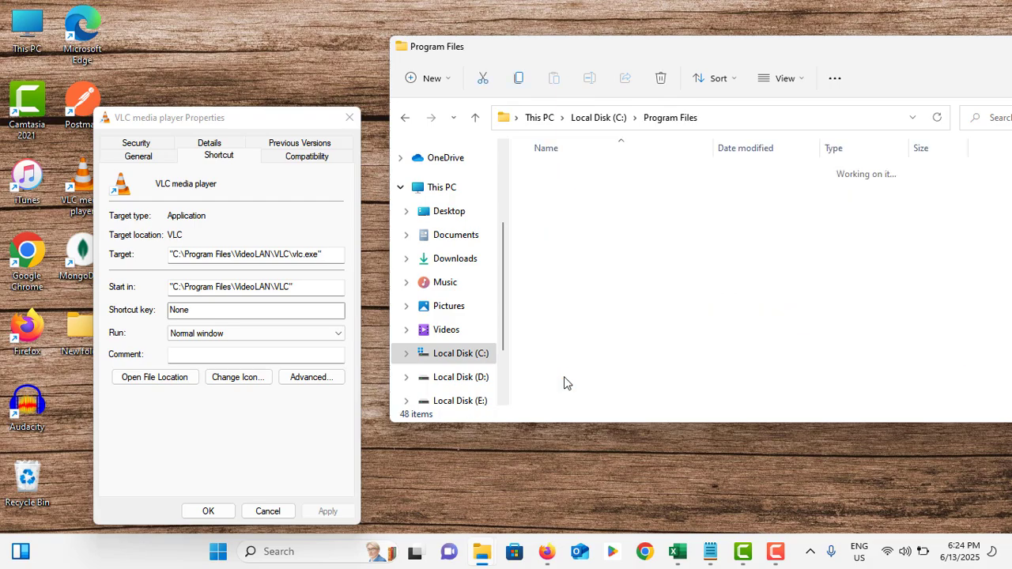
pyautogui.scroll(-5, 578, 309)
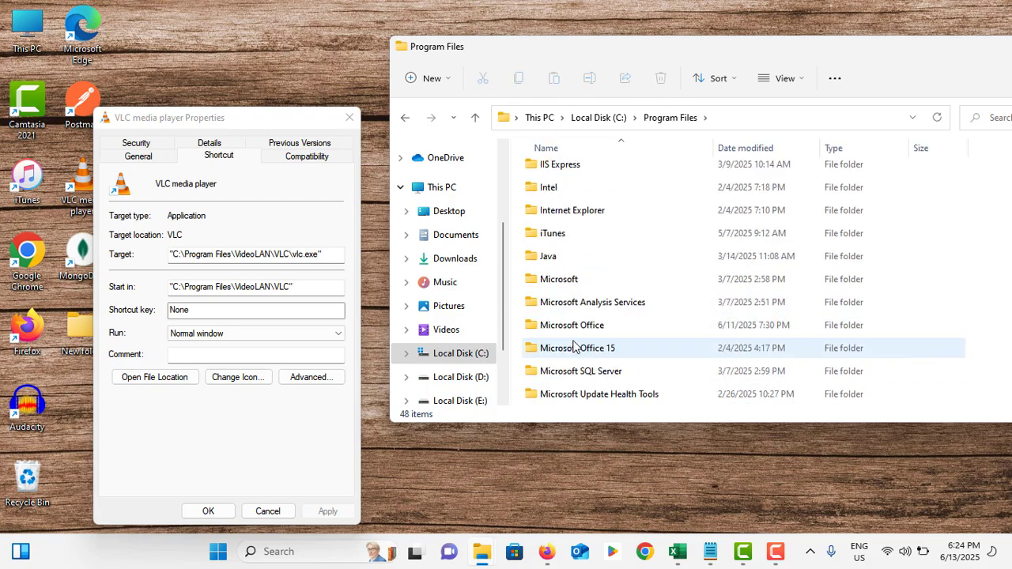
pyautogui.scroll(-6, 575, 348)
pyautogui.click(568, 302)
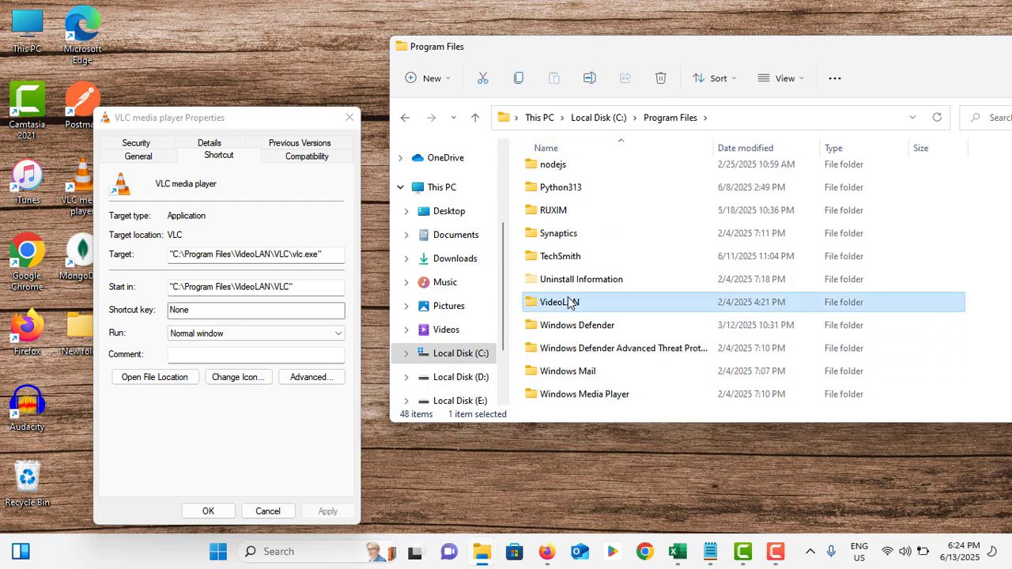
pyautogui.doubleClick(568, 301)
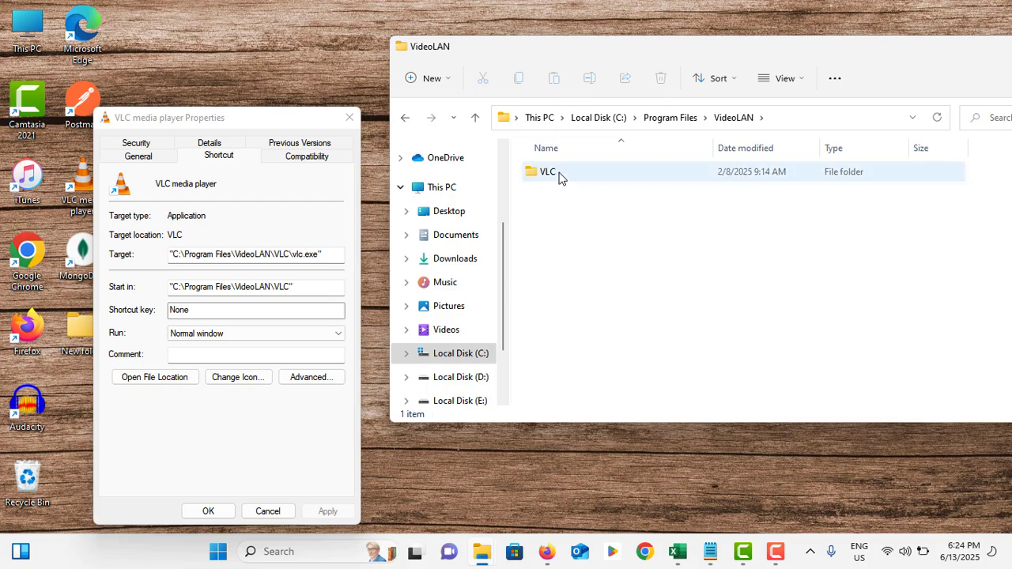
pyautogui.doubleClick(559, 176)
pyautogui.scroll(-3, 597, 283)
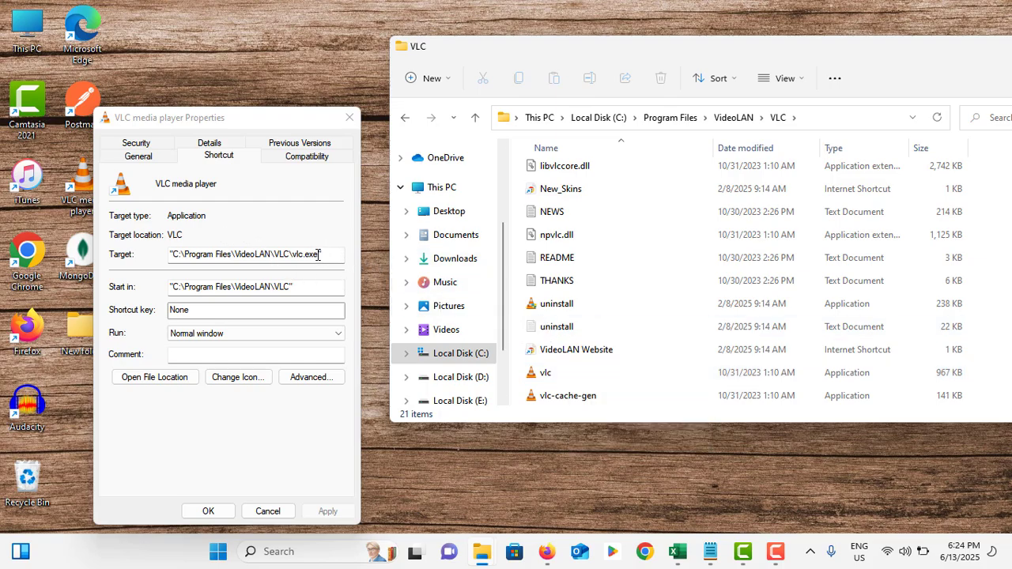
pyautogui.click(551, 377)
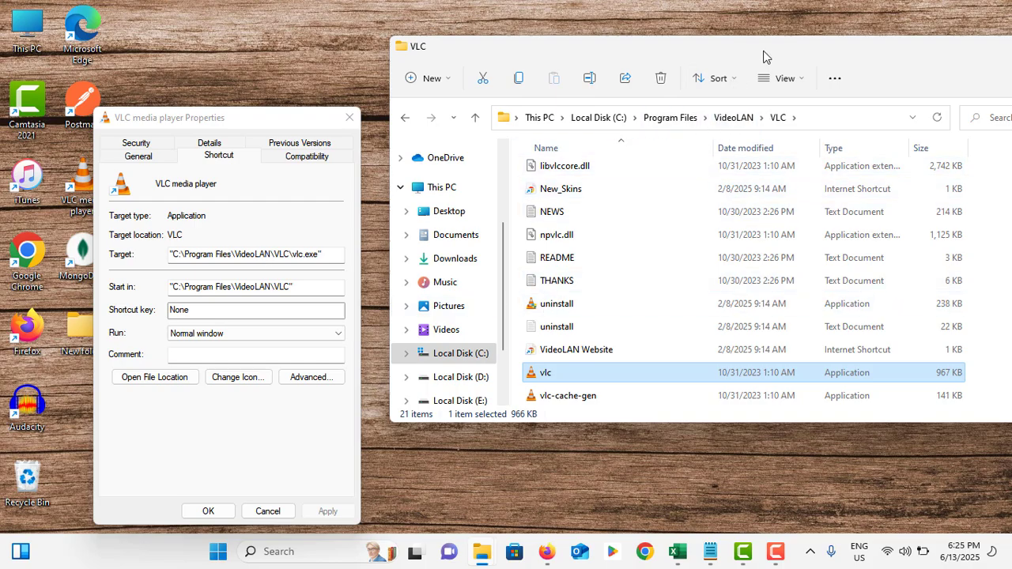
# - Close the VLC folder window and the shortcut's properties
pyautogui.moveTo(763, 57); pyautogui.dragTo(637, 63)
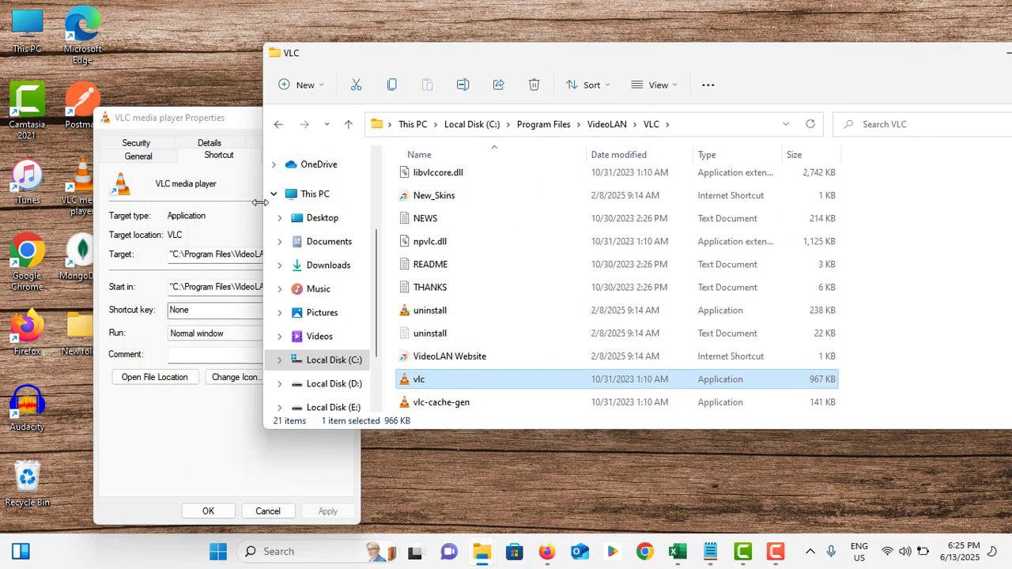
pyautogui.moveTo(766, 55); pyautogui.dragTo(444, 65)
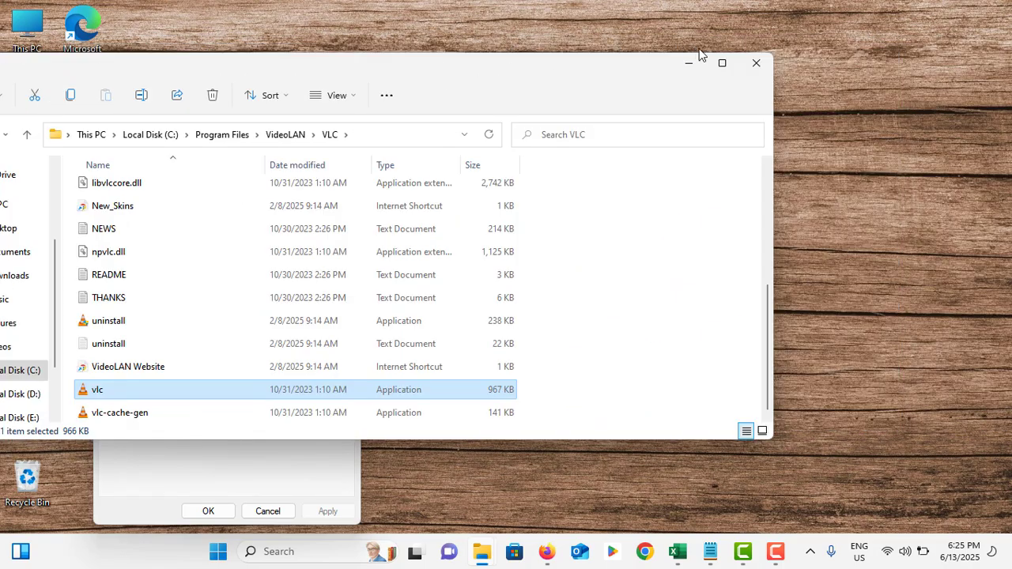
pyautogui.click(760, 64)
pyautogui.press('Escape')
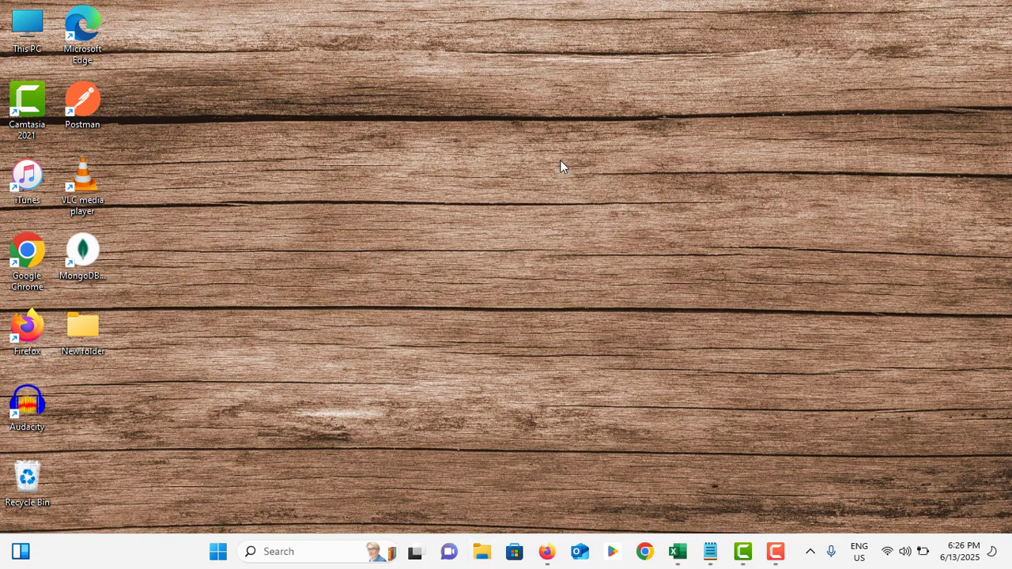
# - Search for cmd and launch Command Prompt as administrator
pyautogui.click(310, 557)
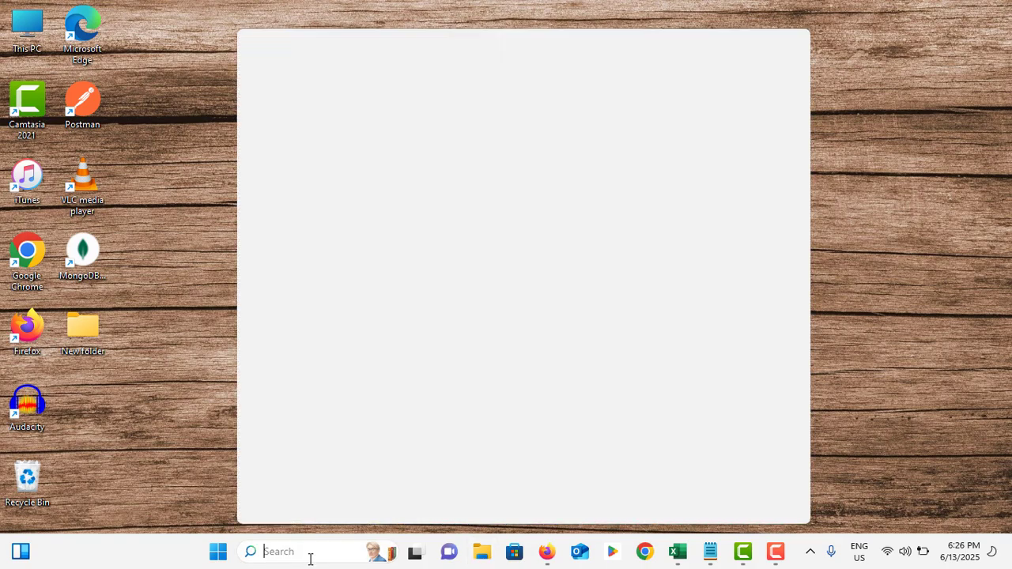
pyautogui.write('cmd')
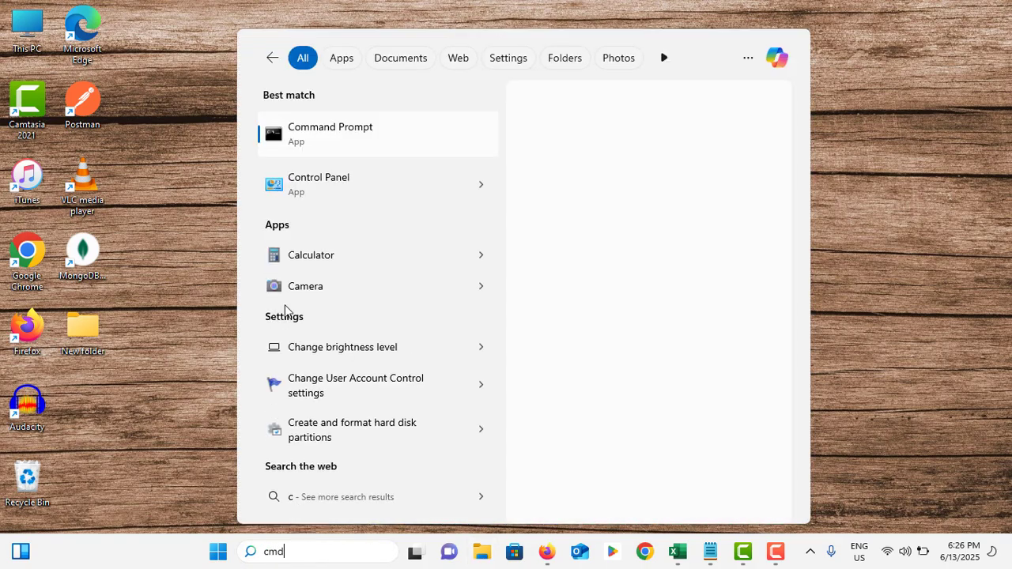
pyautogui.rightClick(400, 153)
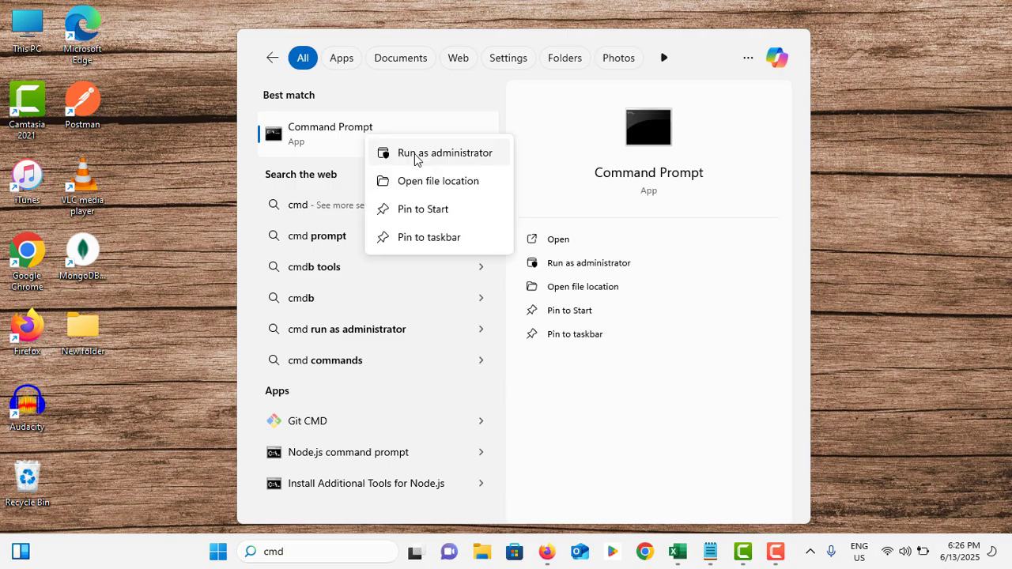
pyautogui.click(415, 153)
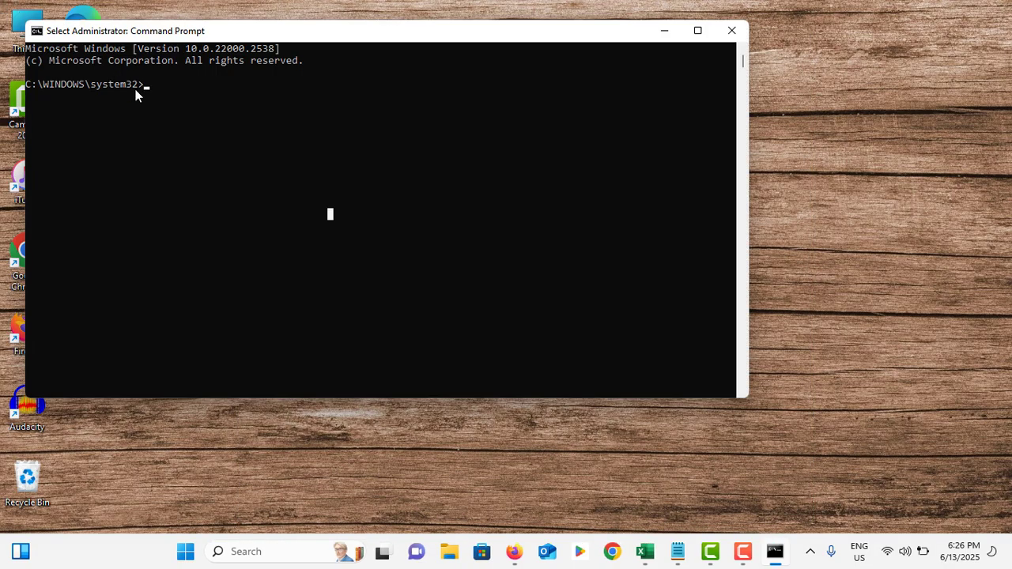
# - Enter the system file check command sfc /scannow and close the Command Prompt window
pyautogui.write('sfc ')
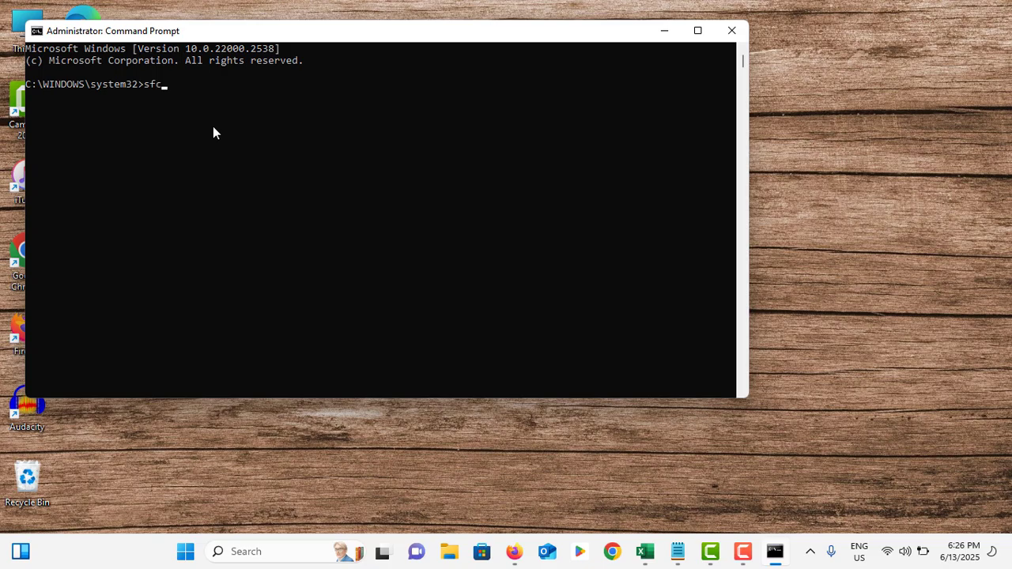
pyautogui.write('/scannow')
pyautogui.click(730, 30)
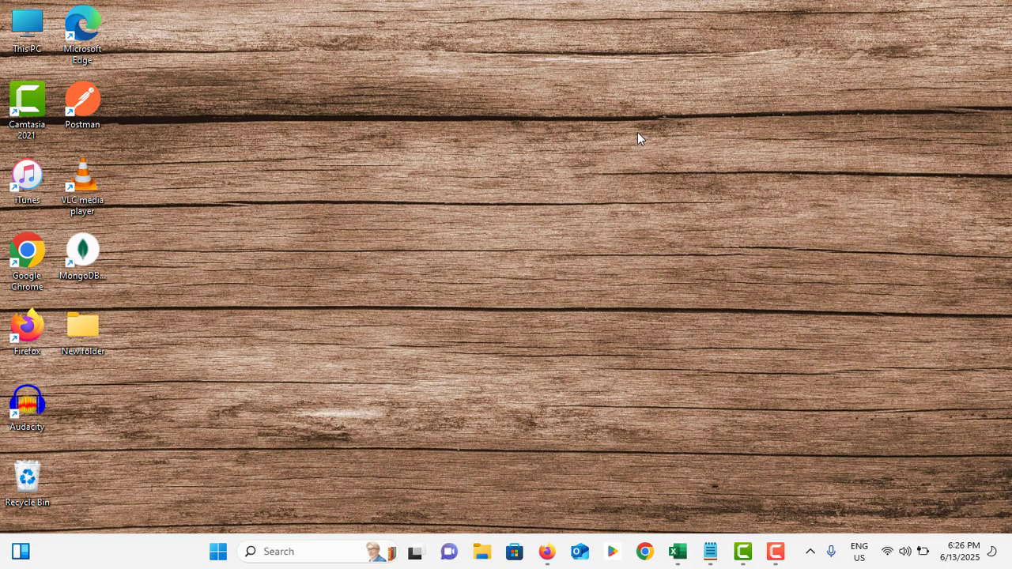
# - Open the Local Group Policy Editor by launching Run and executing gpedit.msc
pyautogui.click(277, 551)
pyautogui.write('run')
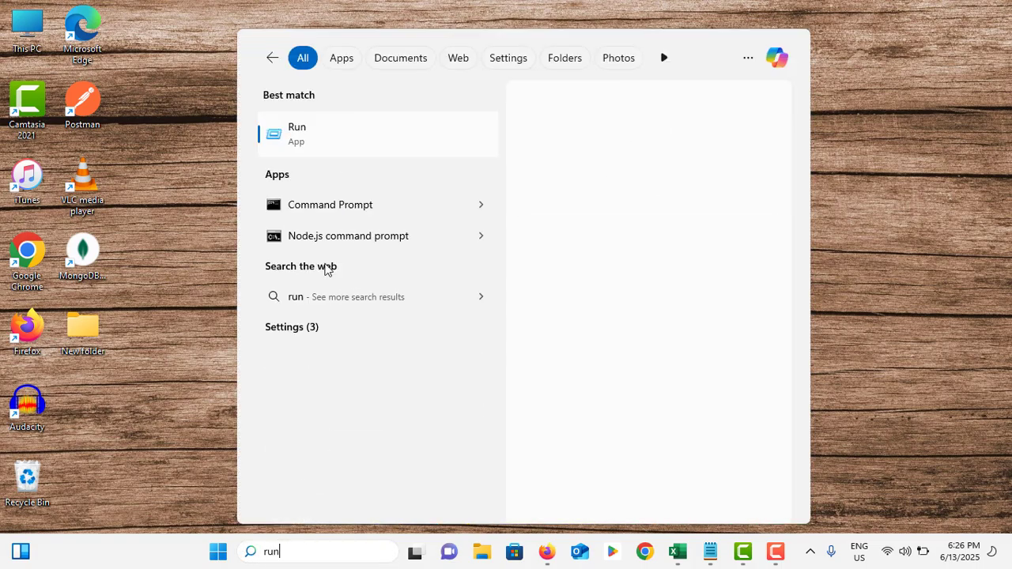
pyautogui.click(360, 138)
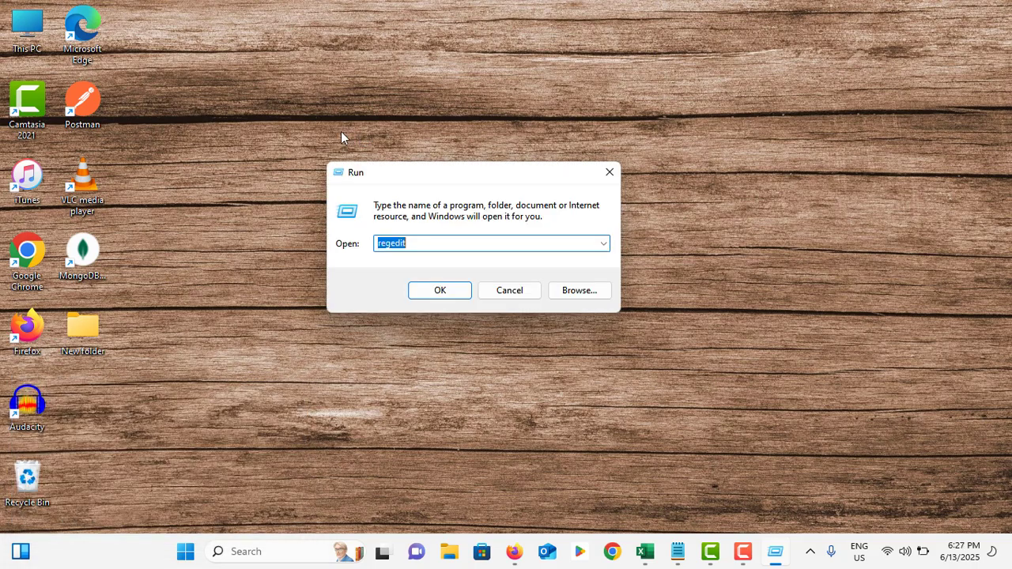
pyautogui.write('g')
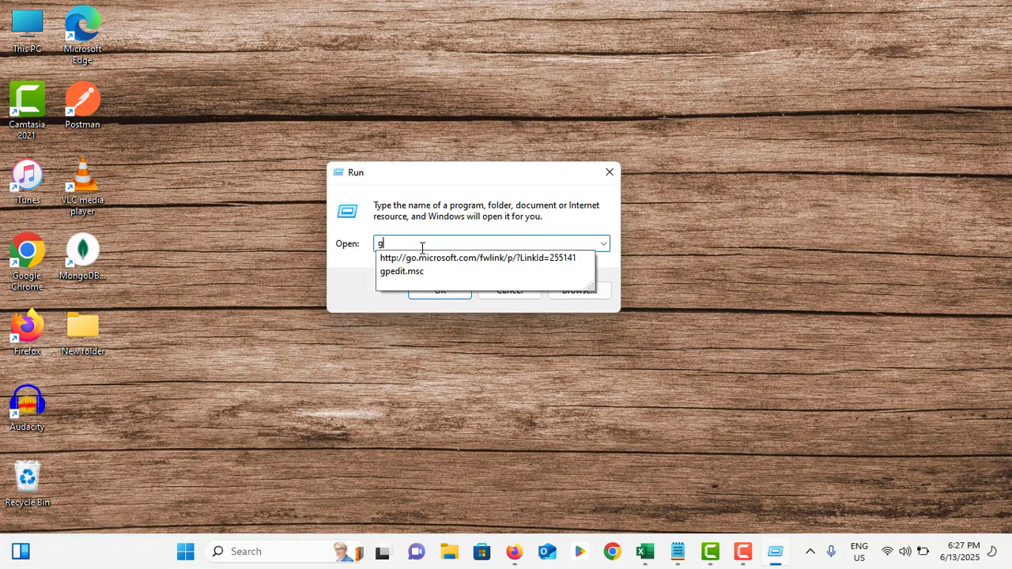
pyautogui.write('pedit.')
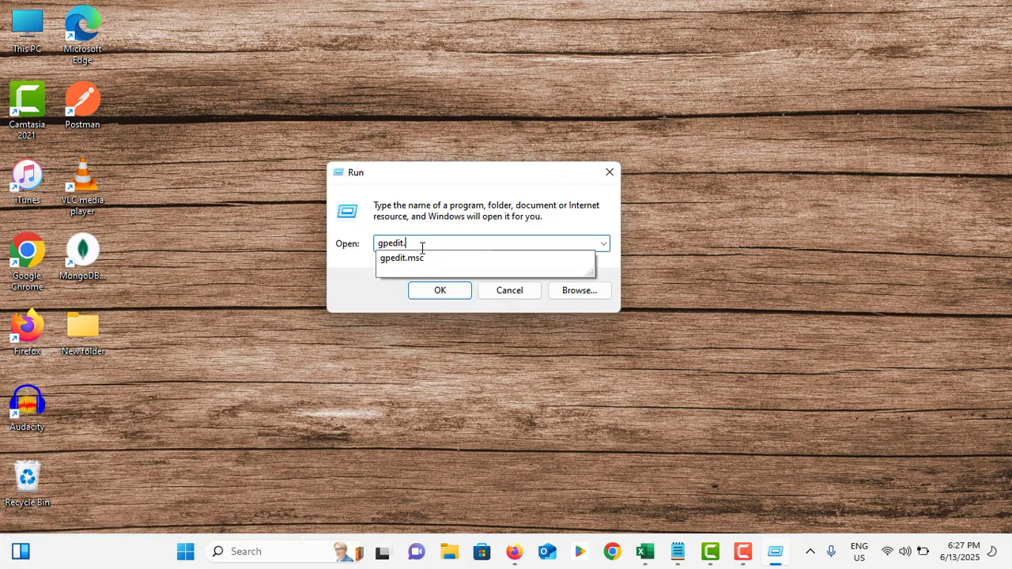
pyautogui.write('msc')
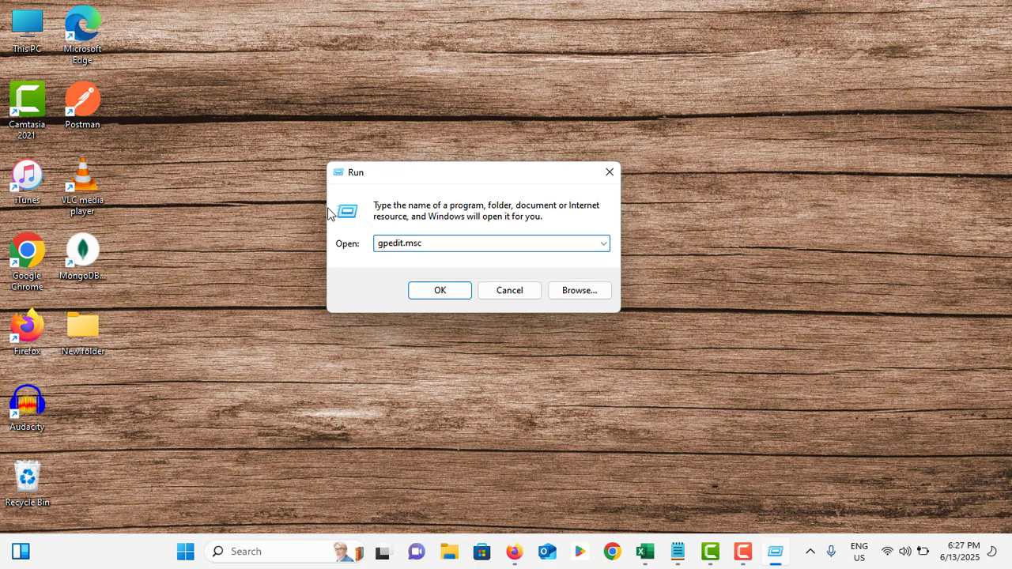
pyautogui.press('Return')
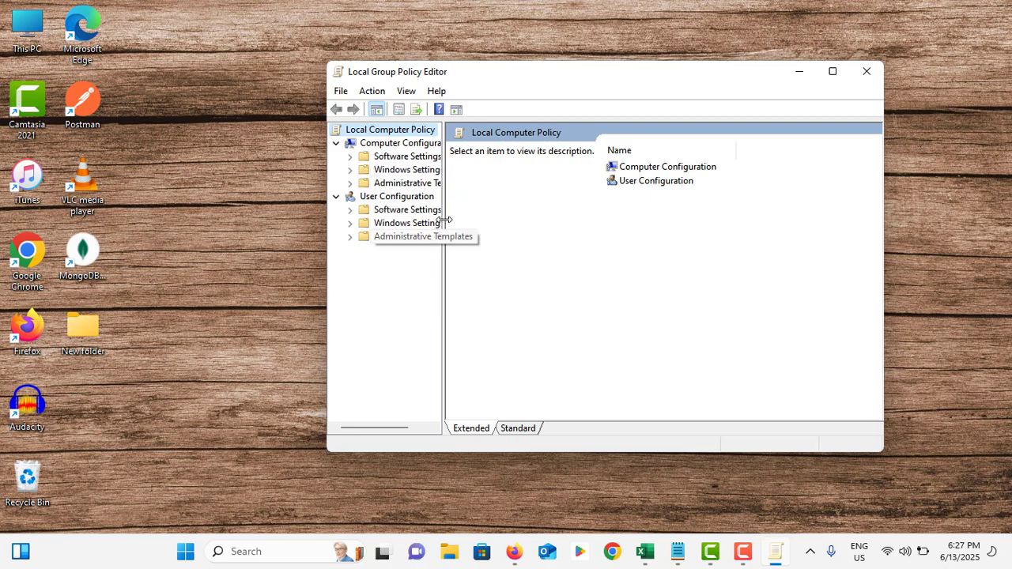
# - Open the Attachment Manager policies under User Configuration, Administrative Templates, Windows Components, widening the policy tree for readability
pyautogui.moveTo(447, 219); pyautogui.dragTo(537, 220)
pyautogui.doubleClick(420, 242)
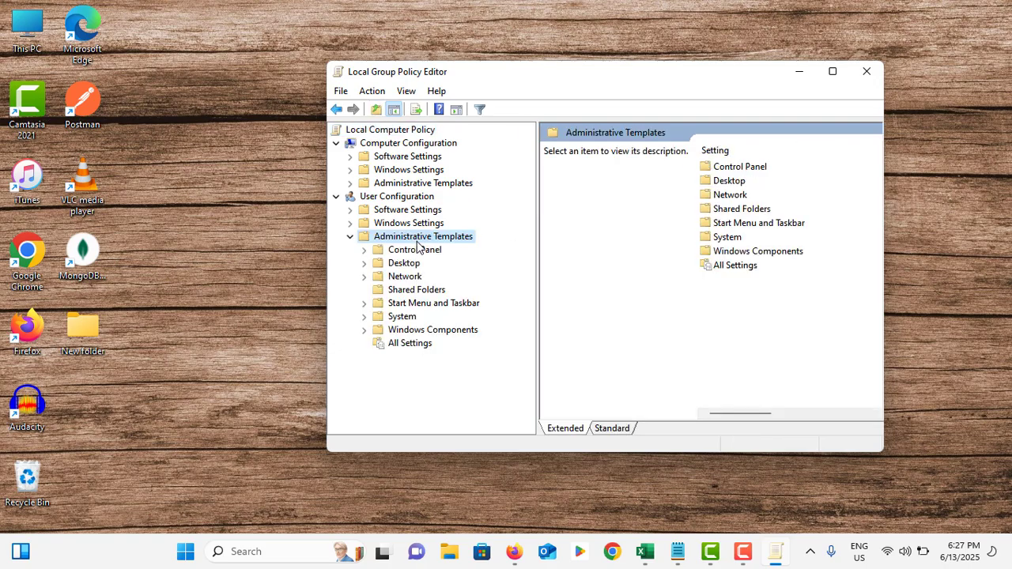
pyautogui.doubleClick(427, 333)
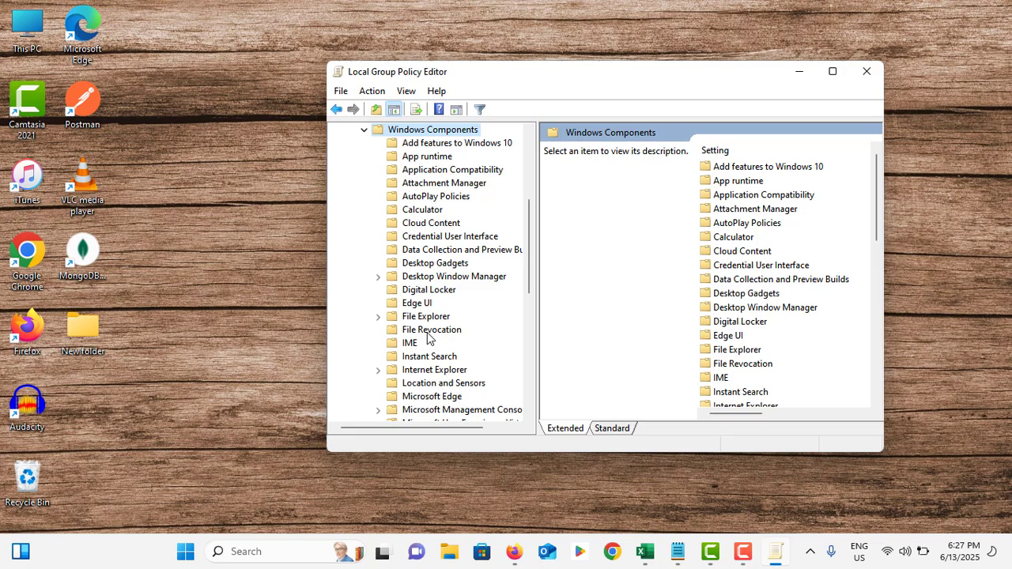
pyautogui.doubleClick(427, 318)
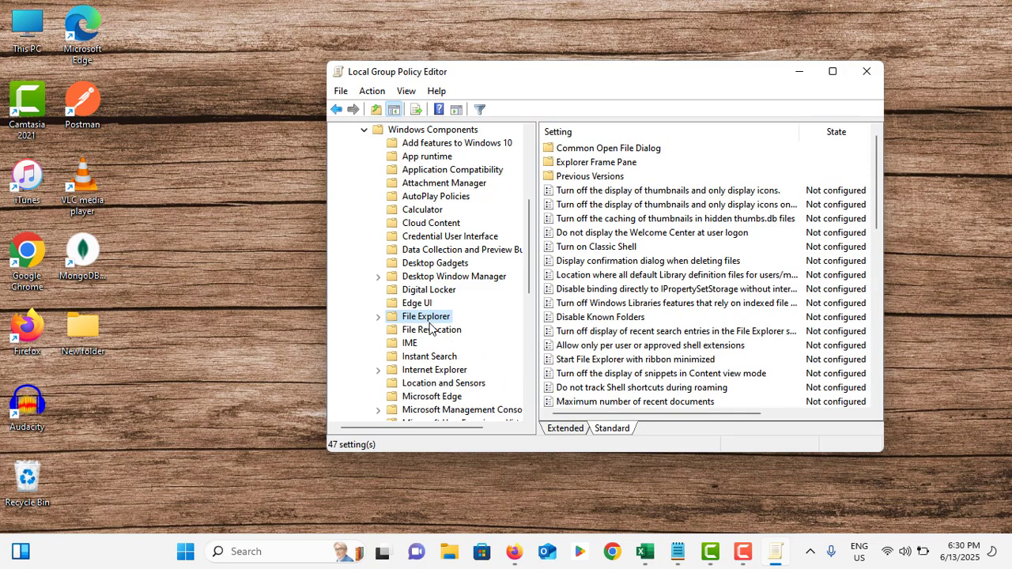
pyautogui.scroll(2, 429, 328)
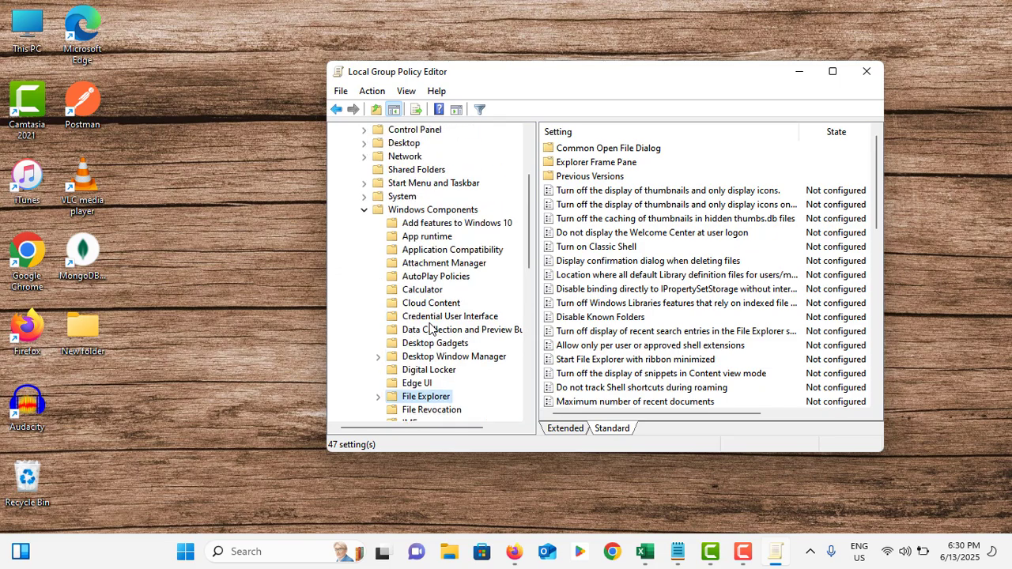
pyautogui.click(456, 269)
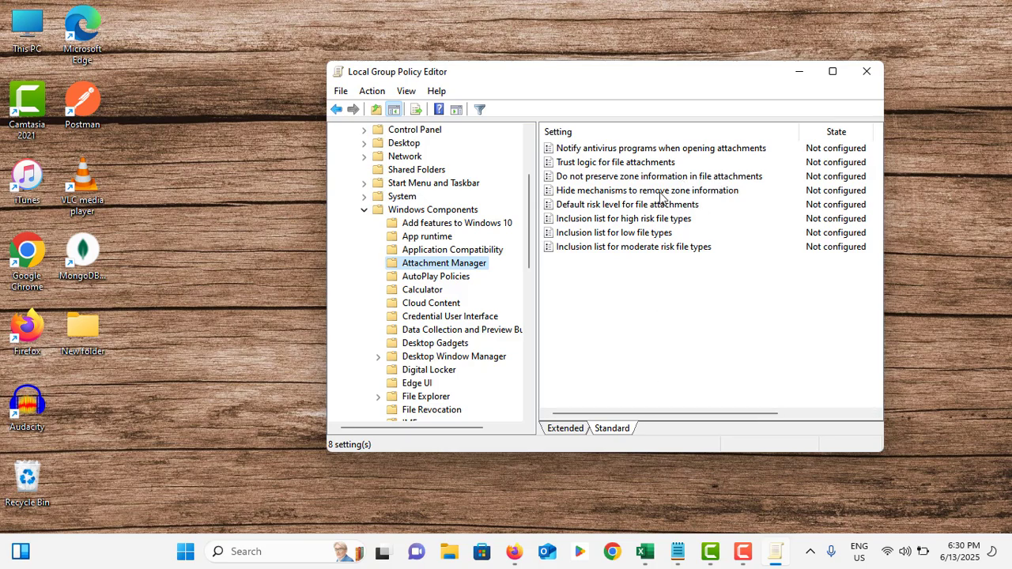
# - Set the policy "Do not preserve zone information in file attachments" to Enabled and save the change
pyautogui.click(690, 179)
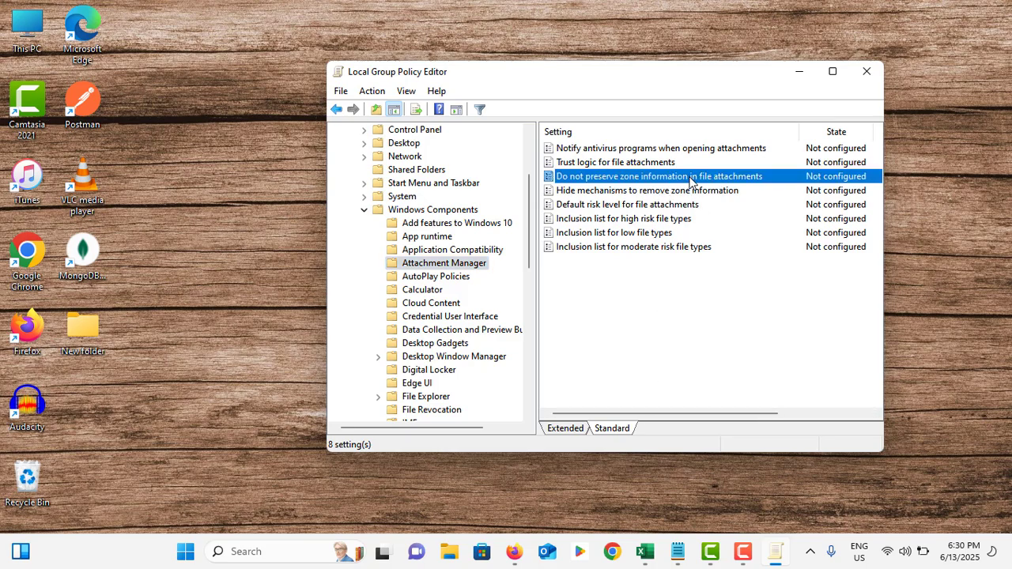
pyautogui.doubleClick(690, 179)
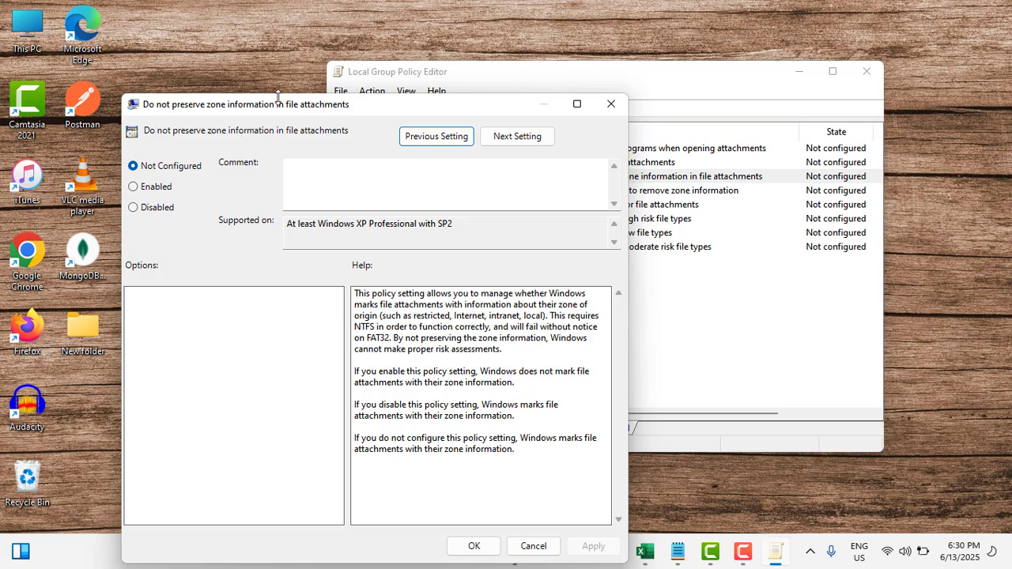
pyautogui.moveTo(300, 103); pyautogui.dragTo(446, 105)
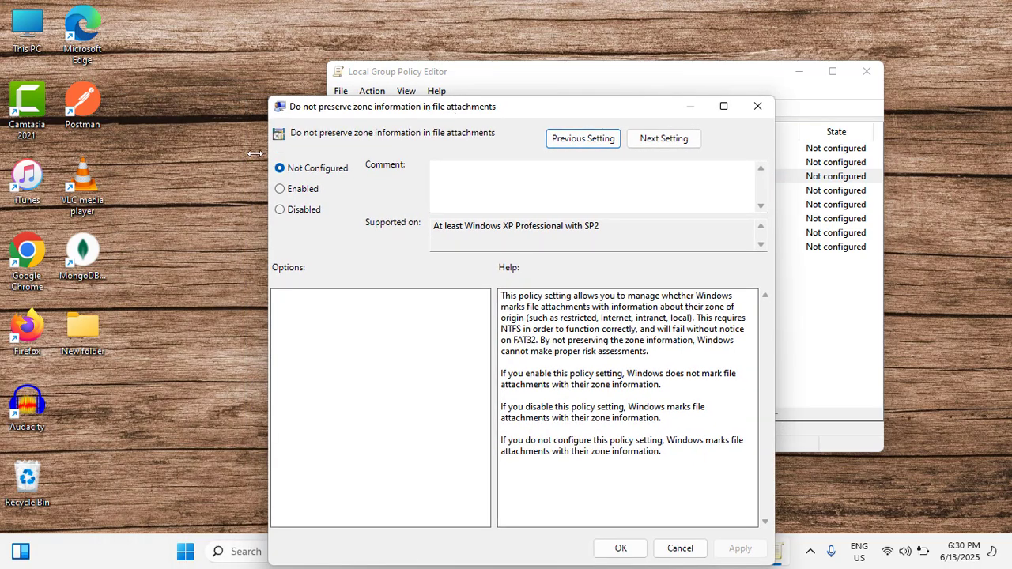
pyautogui.click(297, 192)
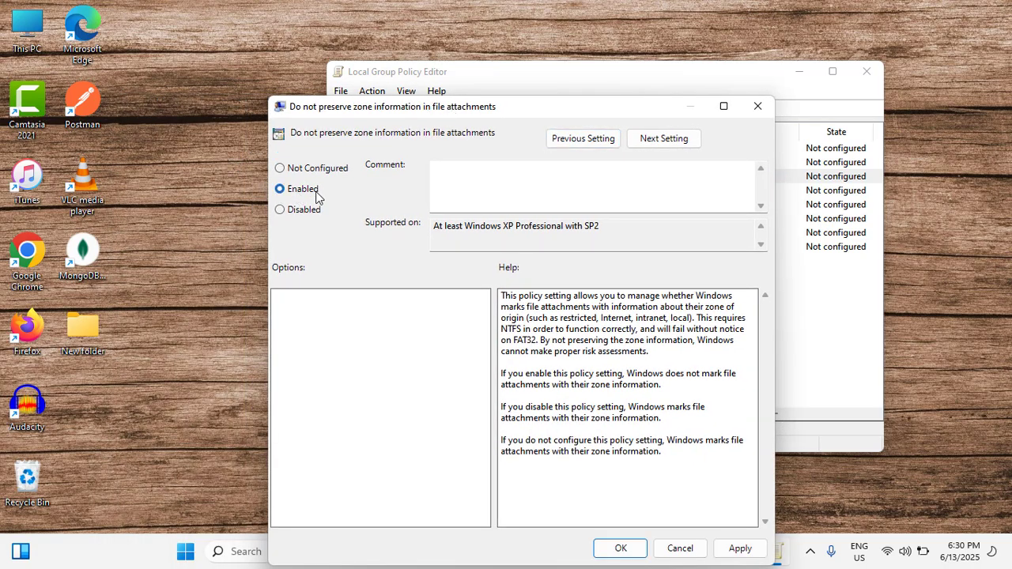
pyautogui.moveTo(495, 114); pyautogui.dragTo(525, 65)
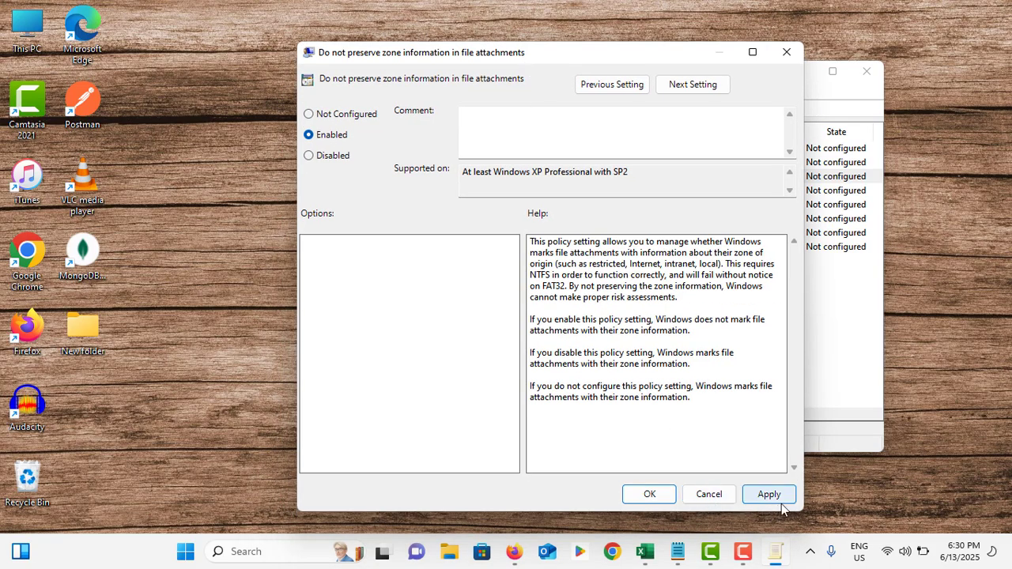
pyautogui.click(648, 495)
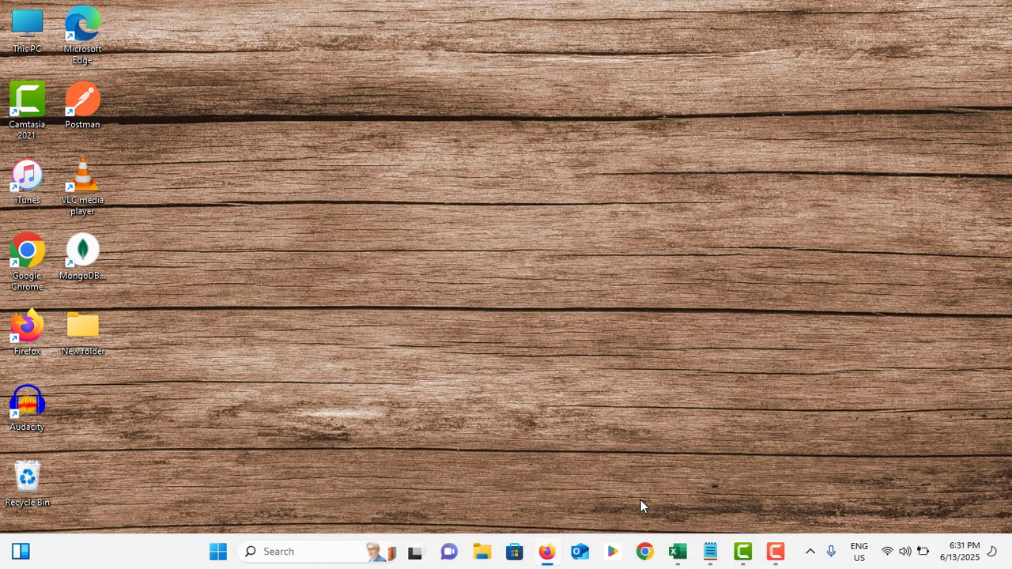
# - Open Folder Options from a File Explorer window and examine its View settings
pyautogui.click(479, 554)
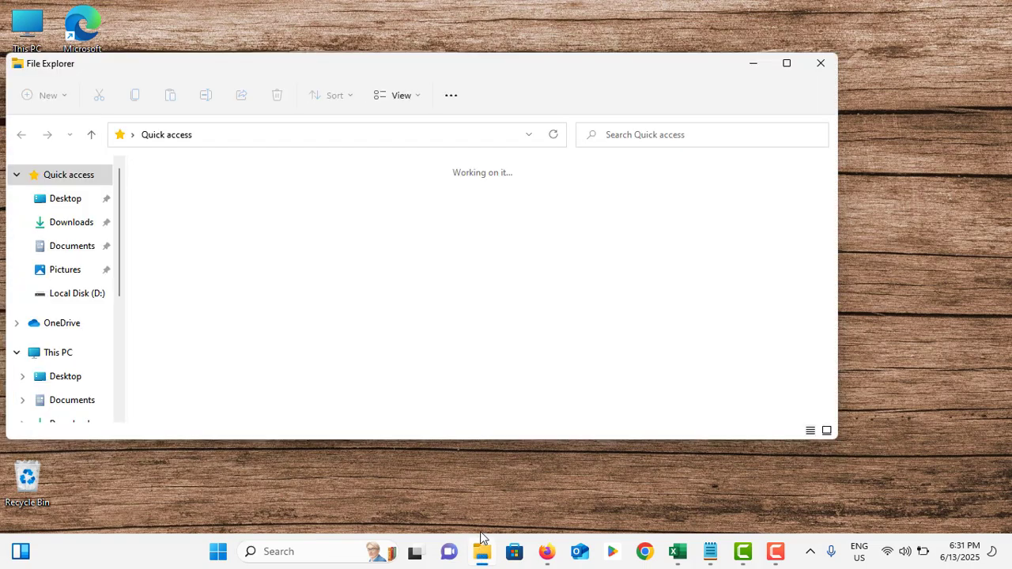
pyautogui.click(404, 96)
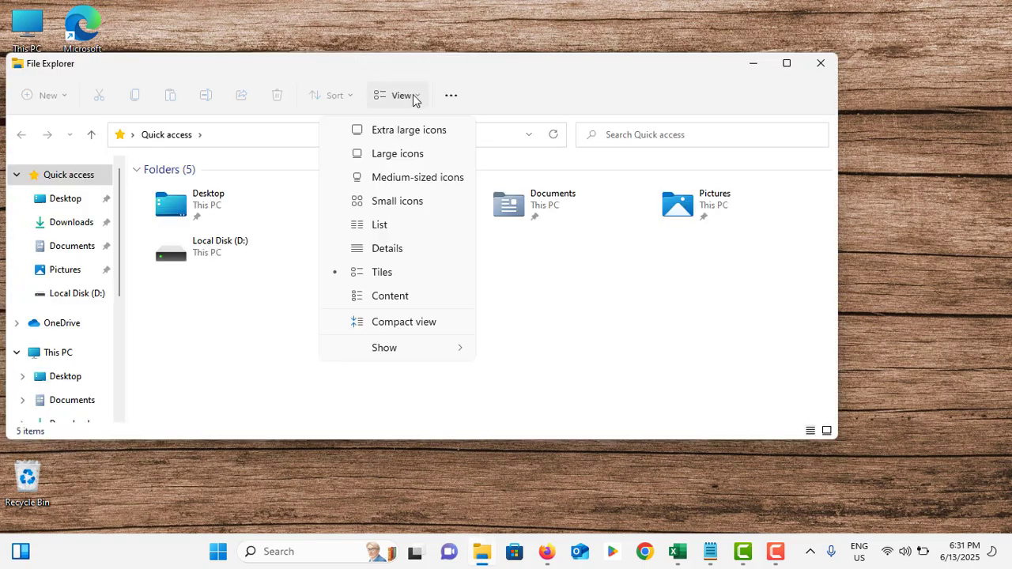
pyautogui.click(450, 94)
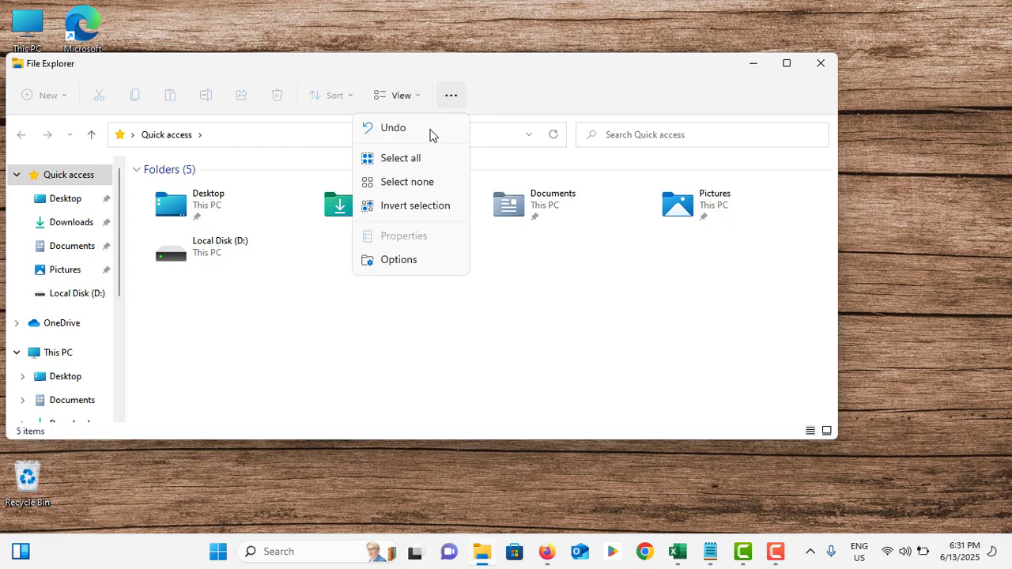
pyautogui.click(409, 260)
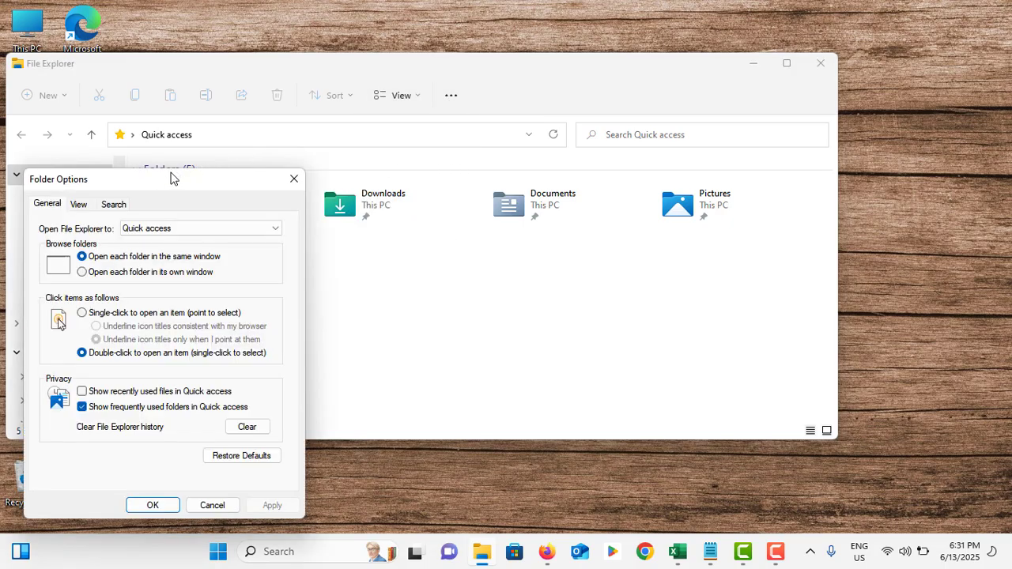
pyautogui.moveTo(173, 179); pyautogui.dragTo(475, 121)
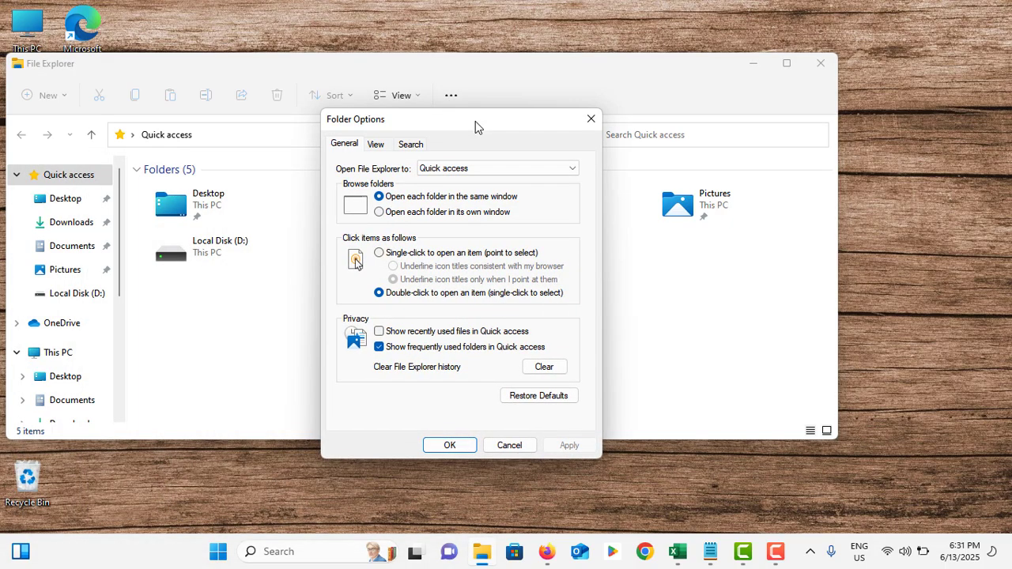
pyautogui.click(376, 144)
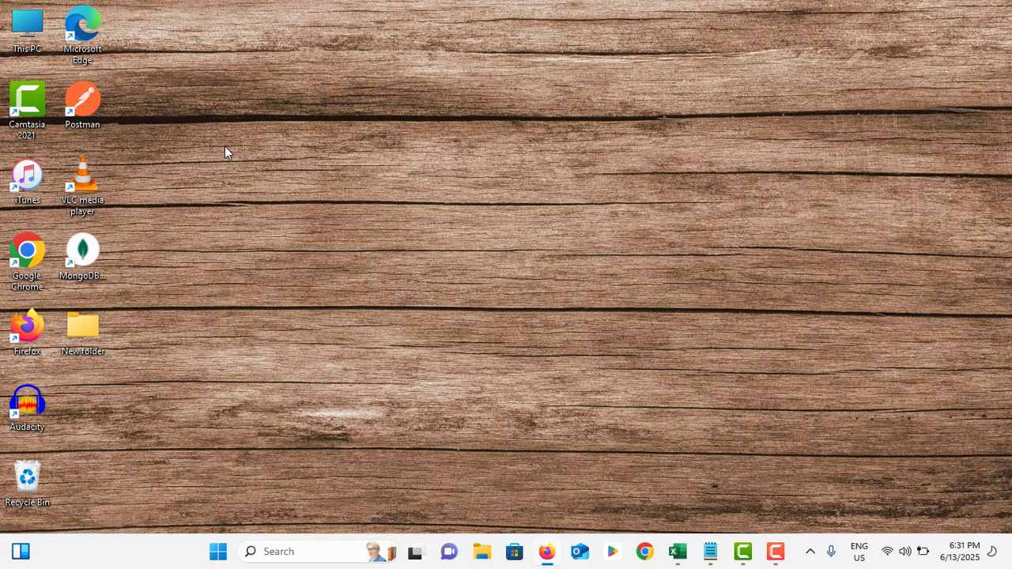
# - Examine the actions available for the VLC media player desktop shortcut, then dismiss them
pyautogui.rightClick(84, 183)
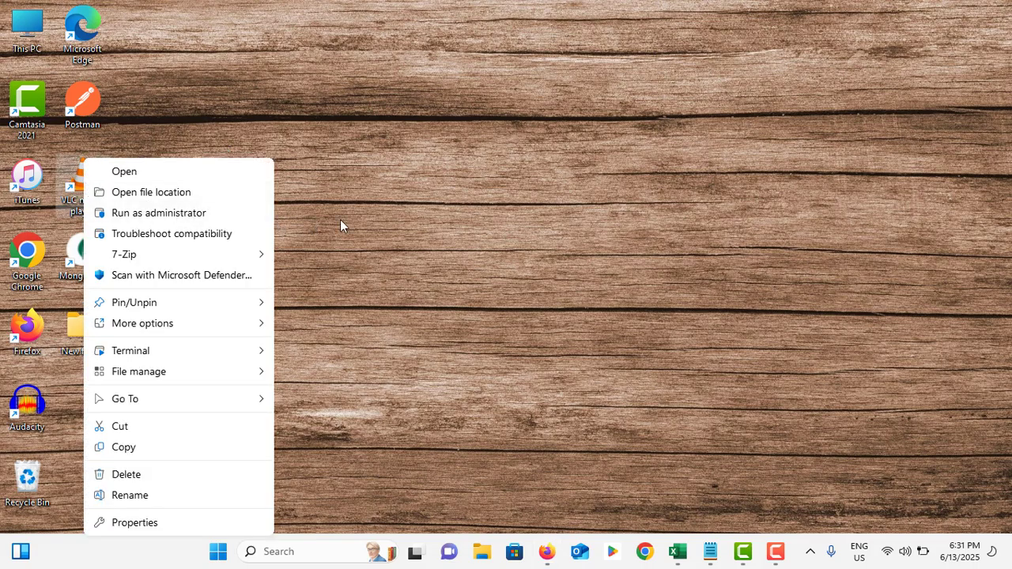
pyautogui.click(415, 217)
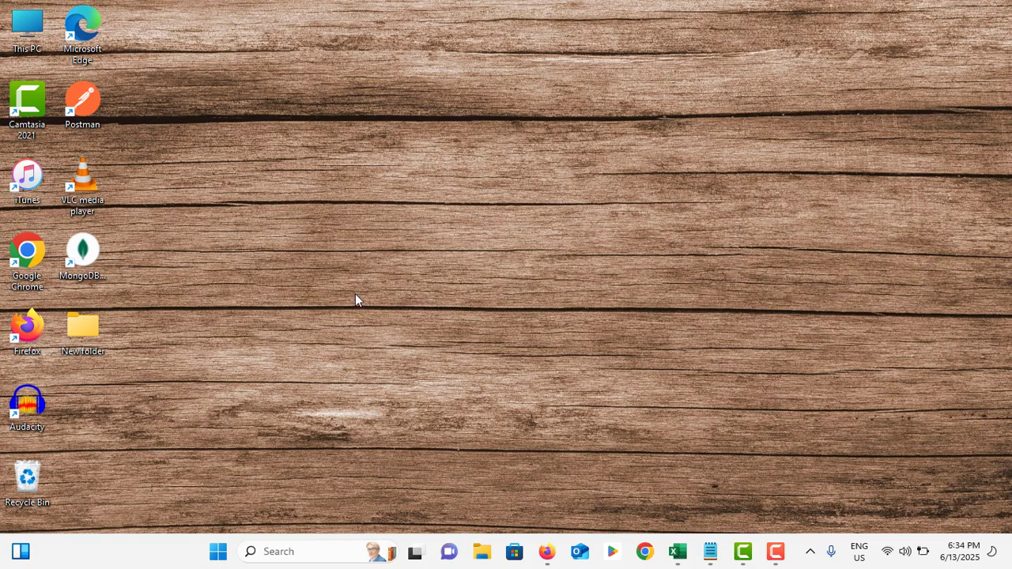
# - Switch to Windows Settings and open the Accounts page
pyautogui.click(218, 551)
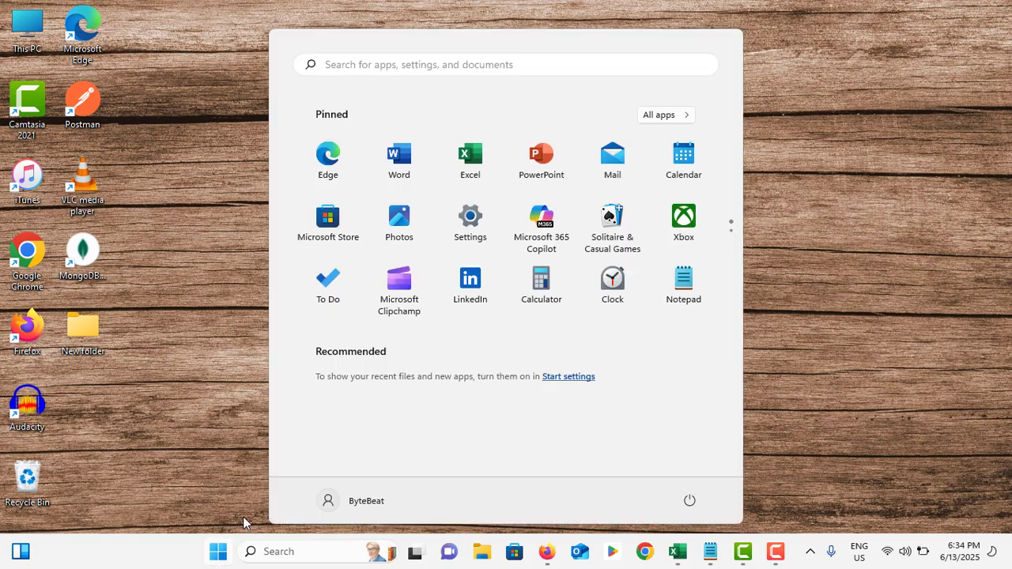
pyautogui.click(498, 237)
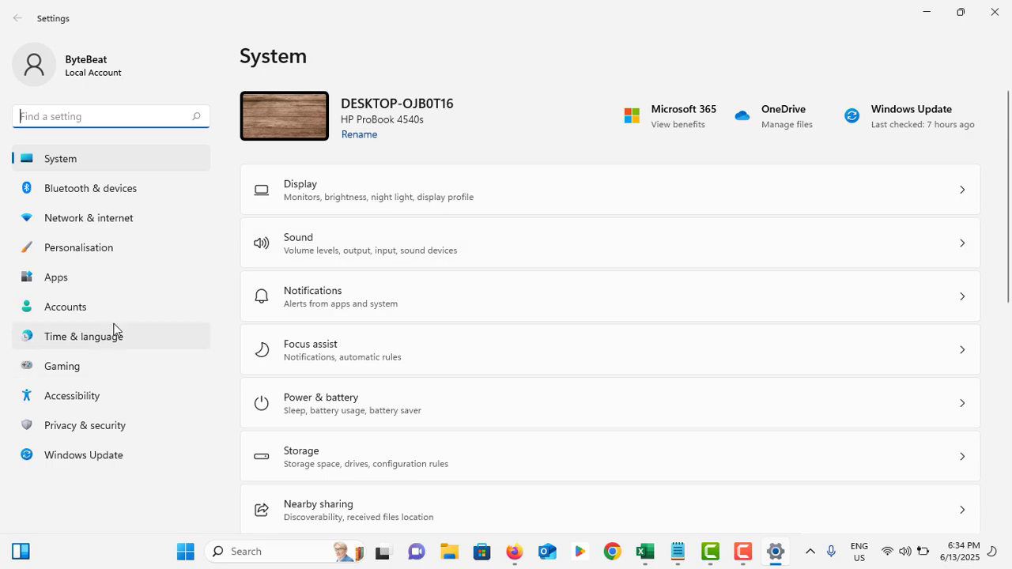
pyautogui.click(57, 307)
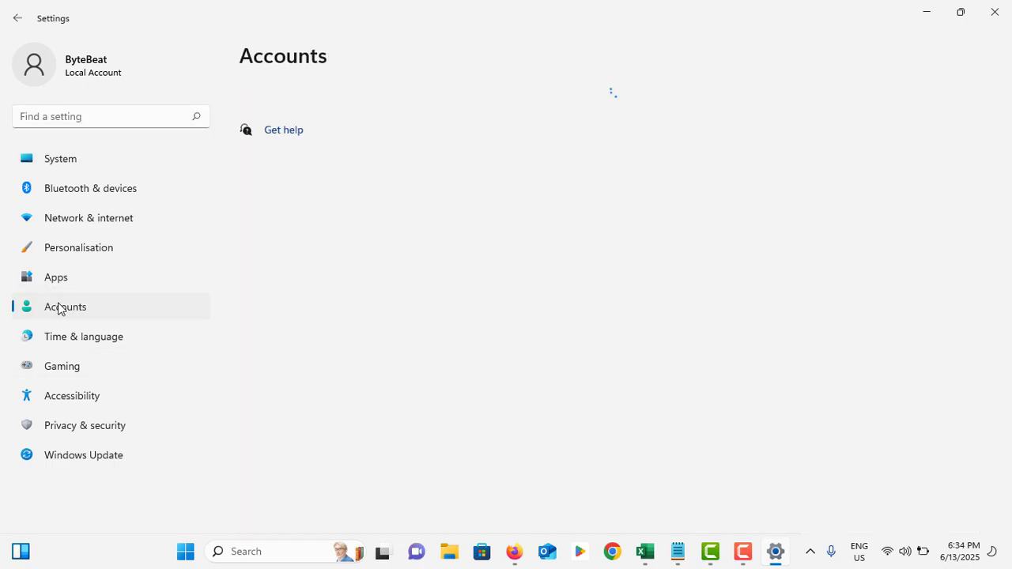